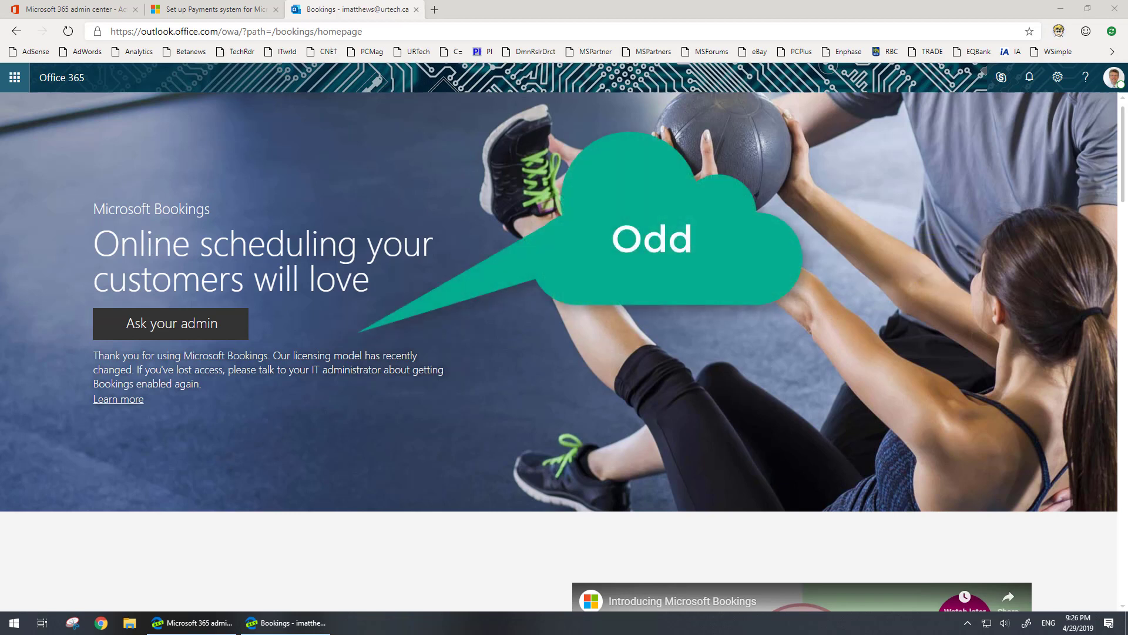
# Reload bookings.office.com, which still shows only the 'Ask your admin' prompt
pyautogui.click(278, 33)
pyautogui.write('b')
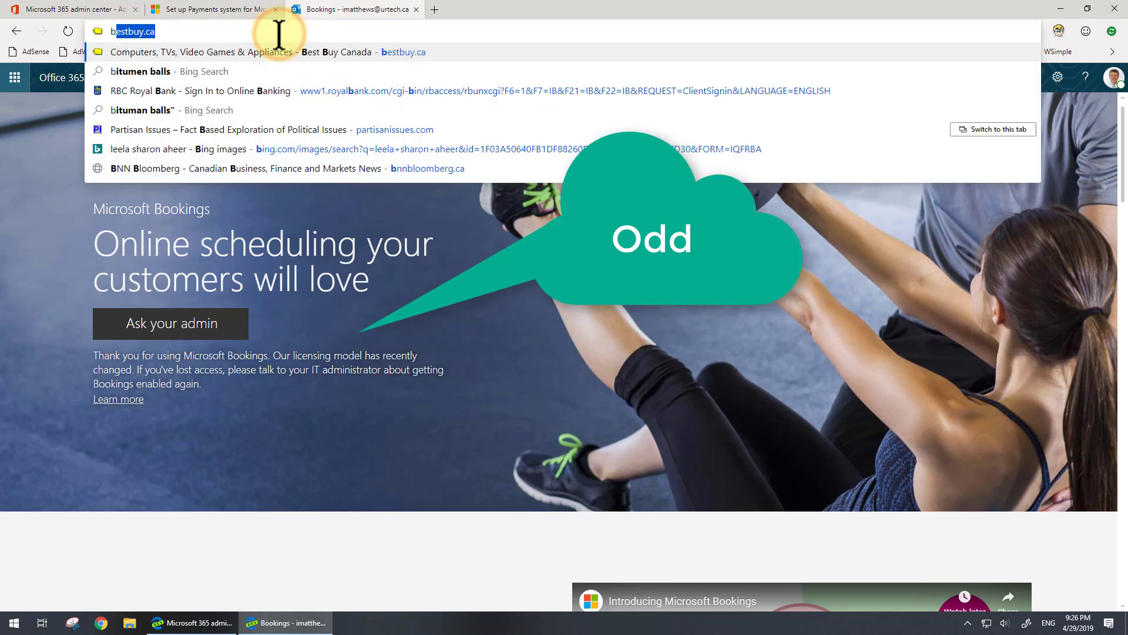
pyautogui.write('ookings.office.com')
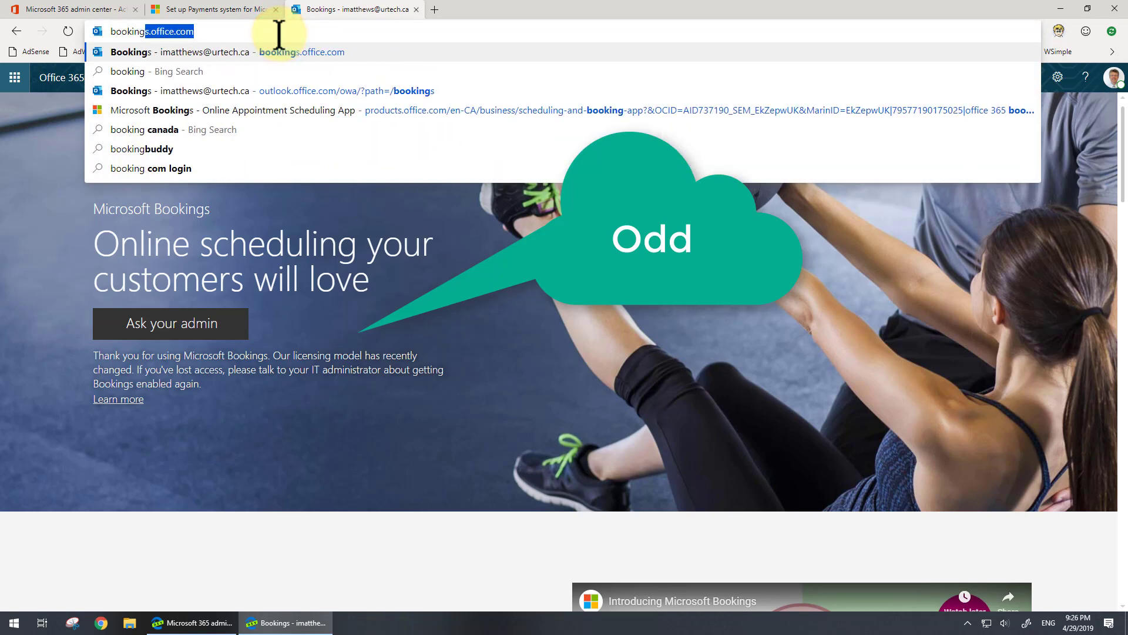
pyautogui.press('Return')
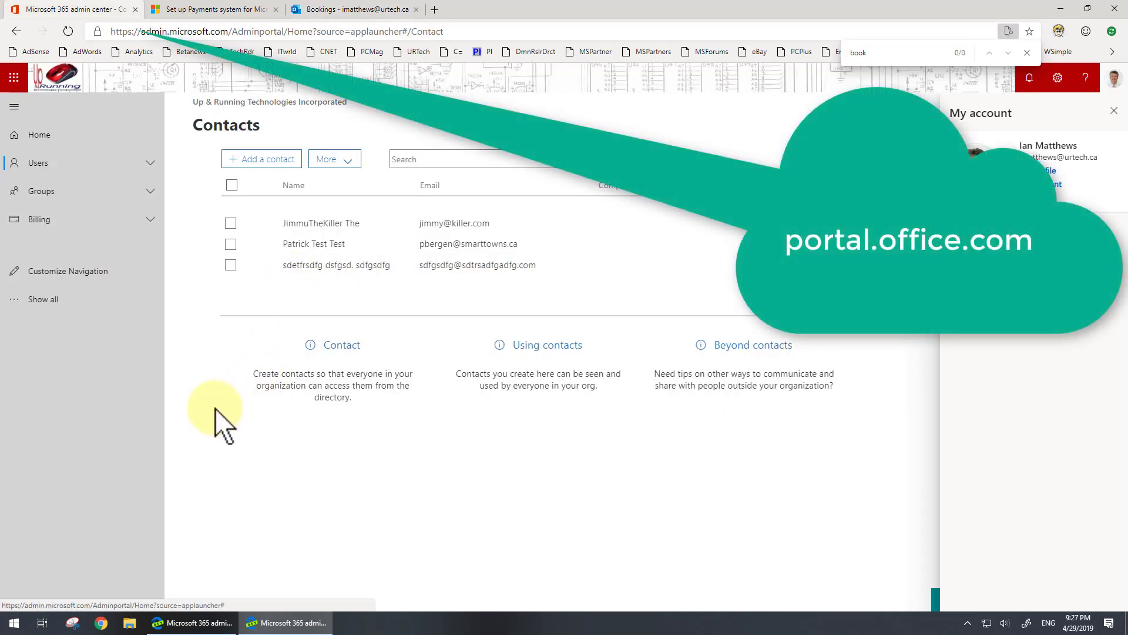
# Review the Bookings panel under Services & add-ins: Bookings is on with online payments enabled
pyautogui.click(43, 299)
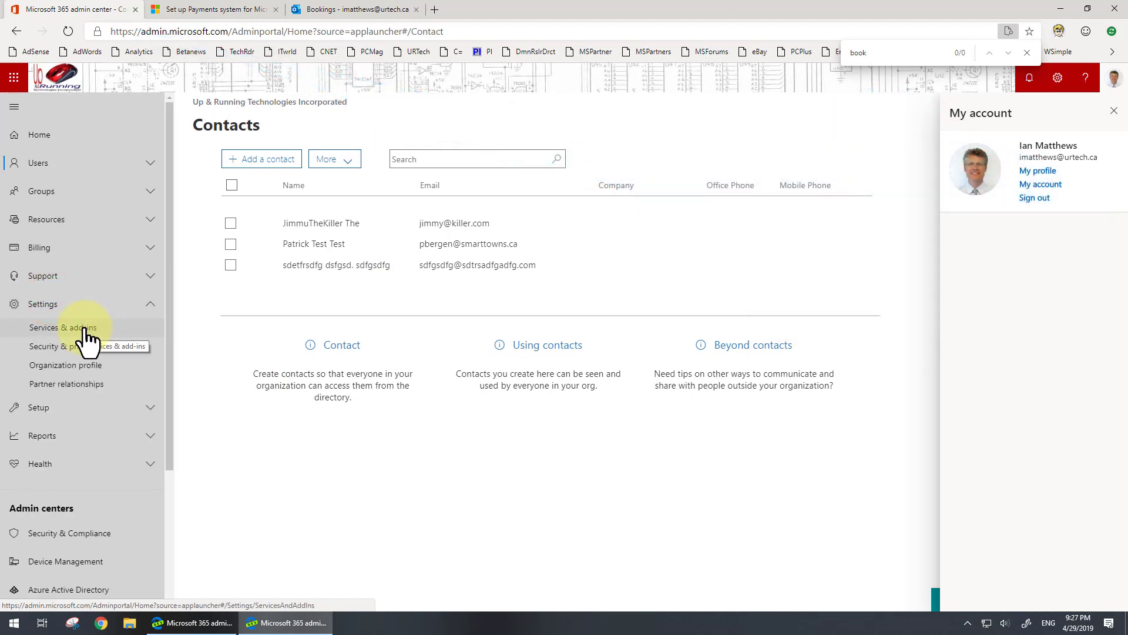
pyautogui.click(85, 329)
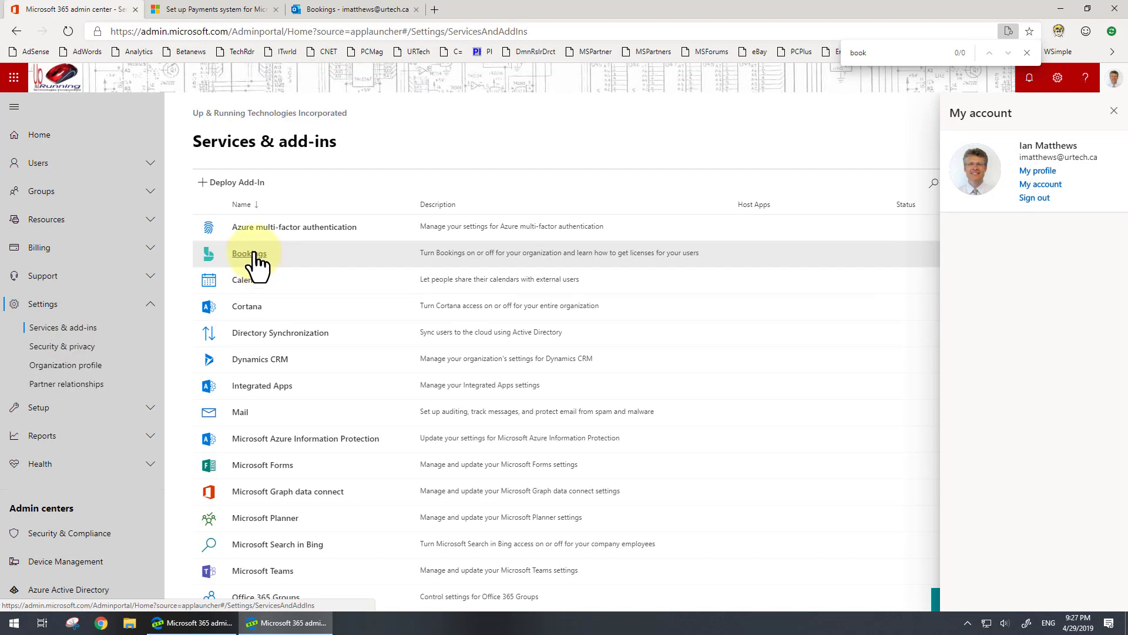
pyautogui.click(254, 252)
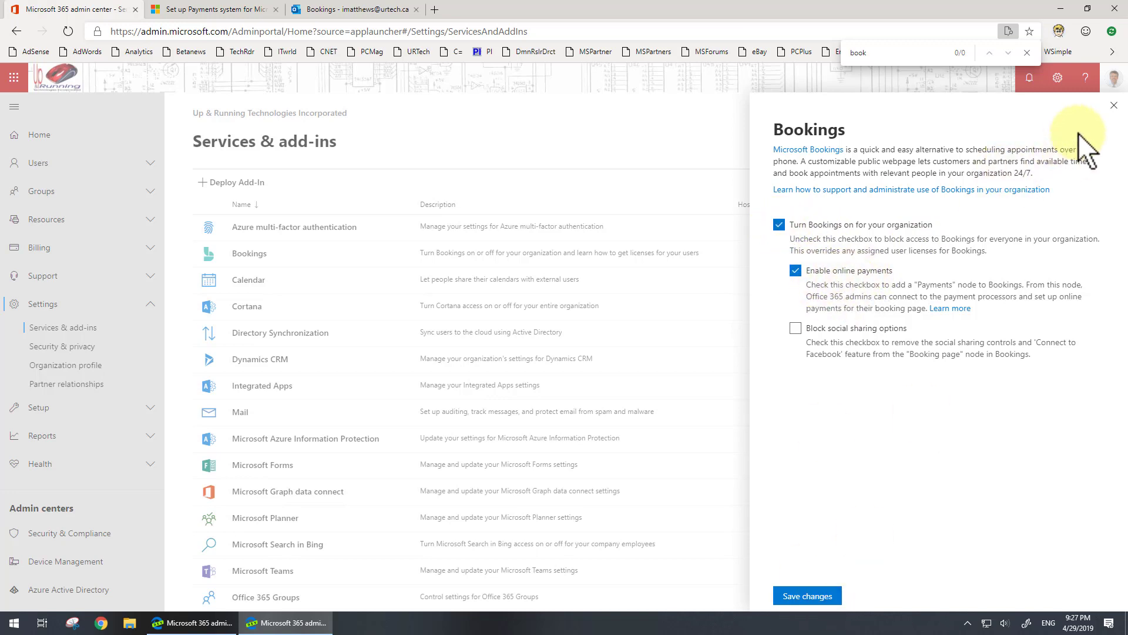
pyautogui.click(1114, 78)
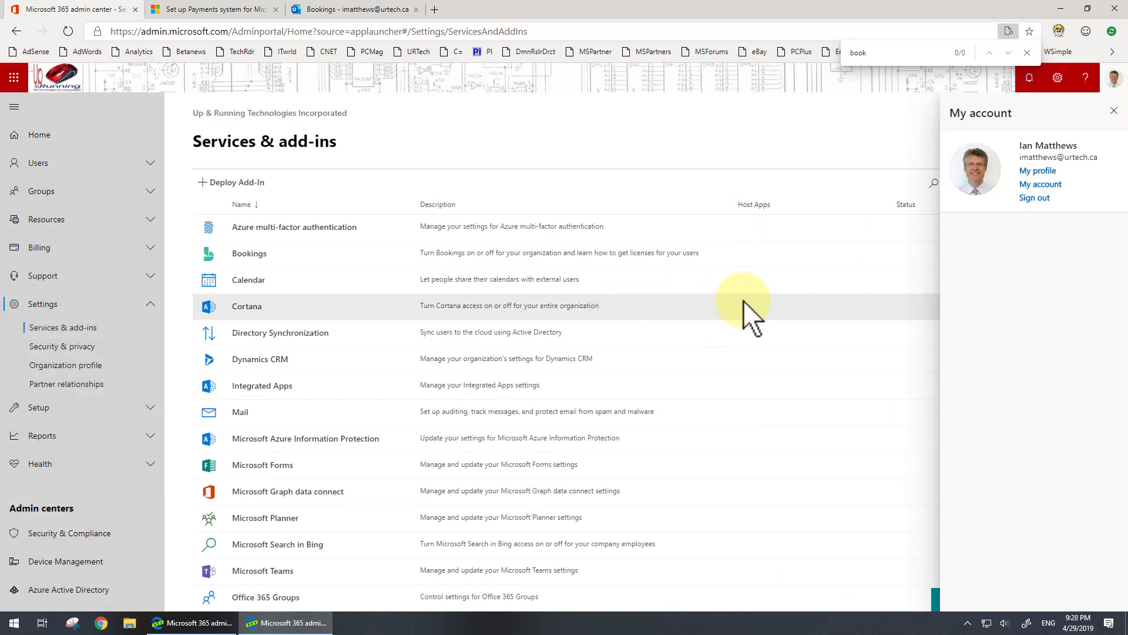
# Open the Purchase services catalog and search the page for 'book'
pyautogui.click(724, 106)
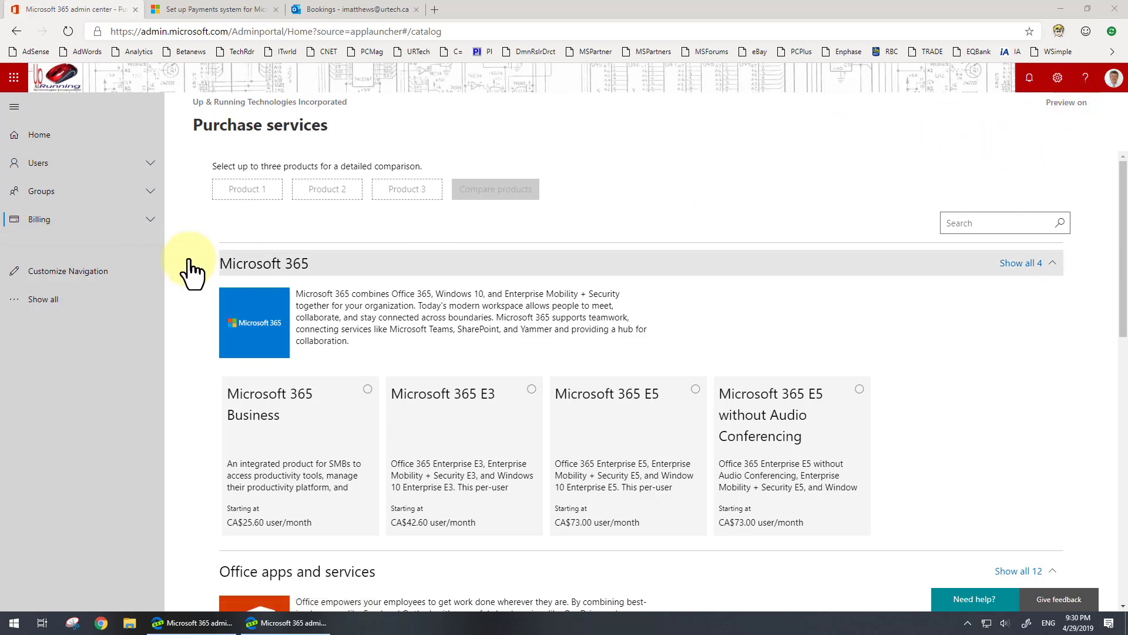
pyautogui.click(151, 228)
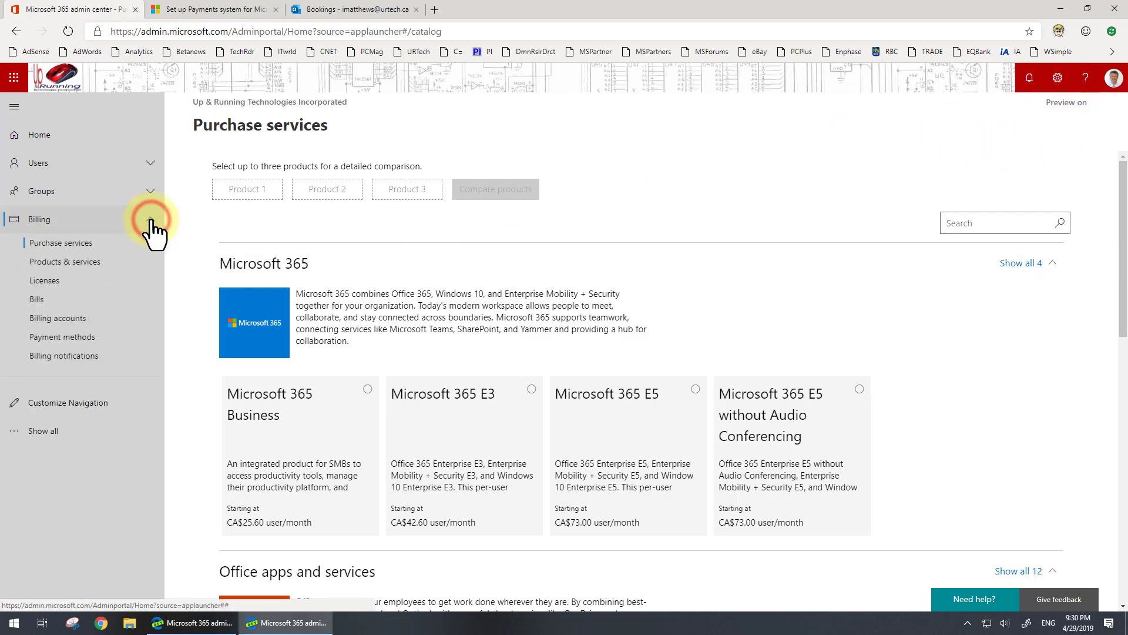
pyautogui.click(811, 314)
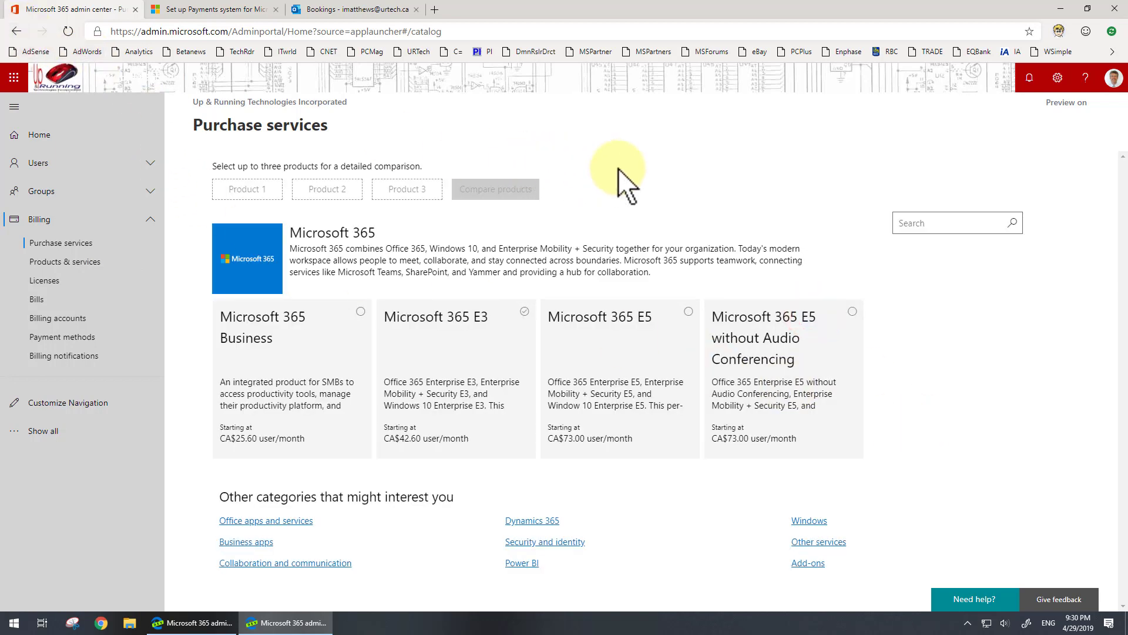
pyautogui.hotkey('ctrl', 'f')
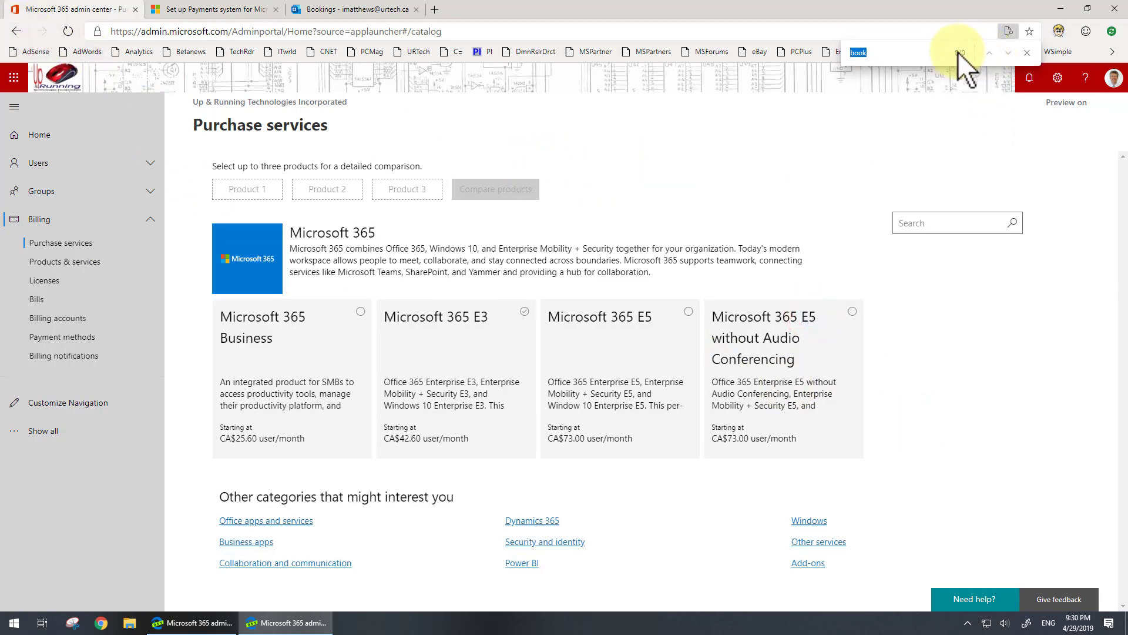
pyautogui.click(894, 53)
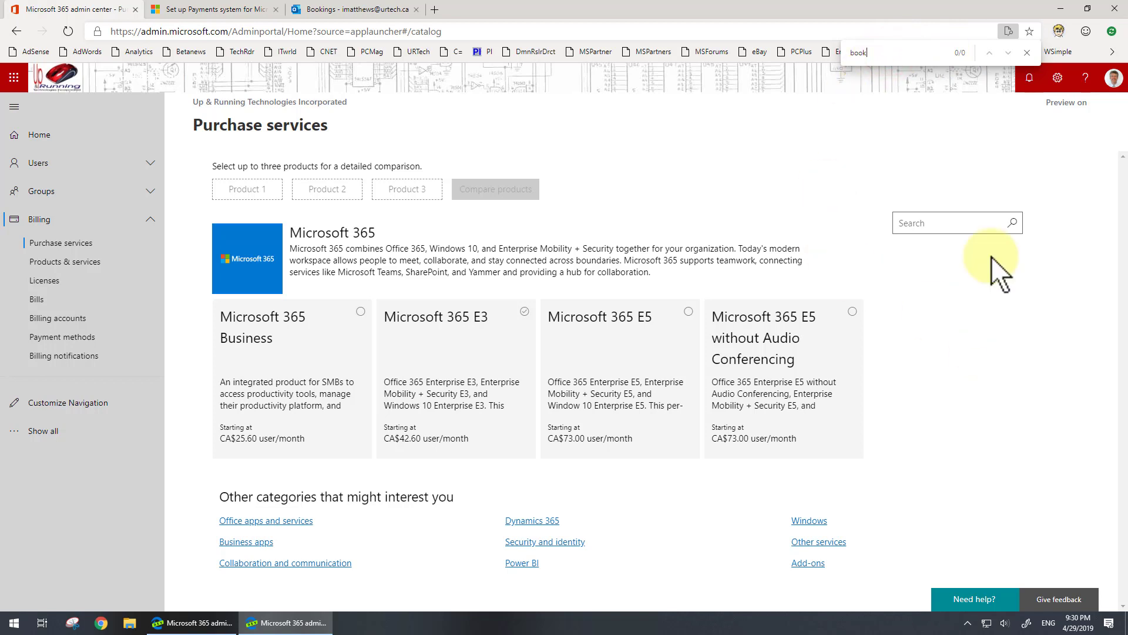
pyautogui.click(698, 153)
# Switch off the preview layout, reopen Purchase services, and buy Business Apps (free)
pyautogui.click(36, 132)
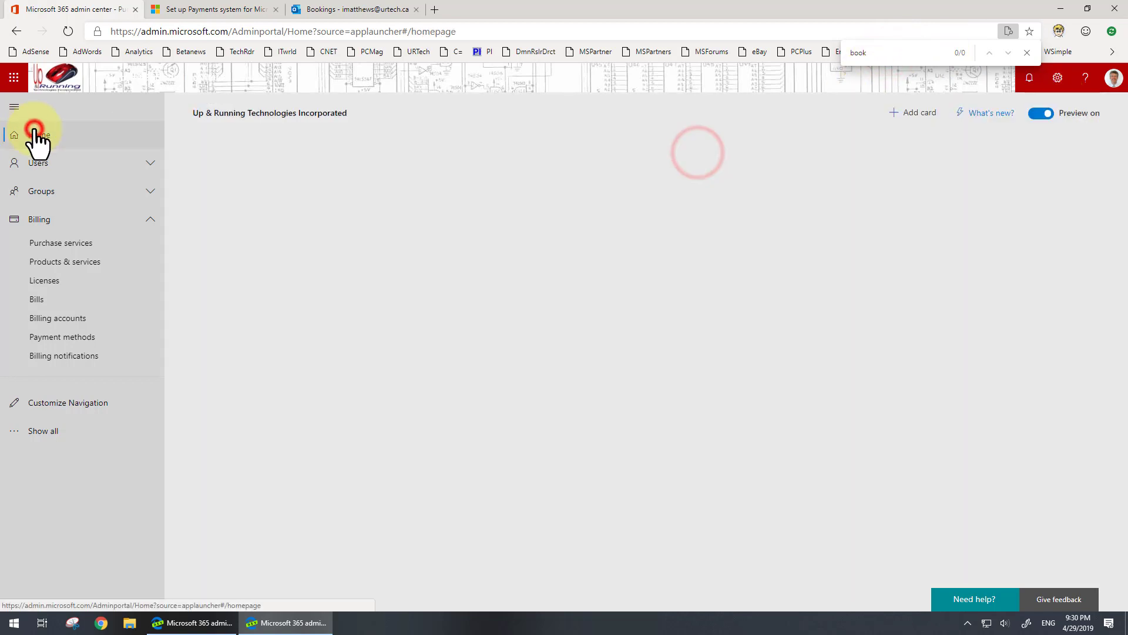
pyautogui.click(1039, 113)
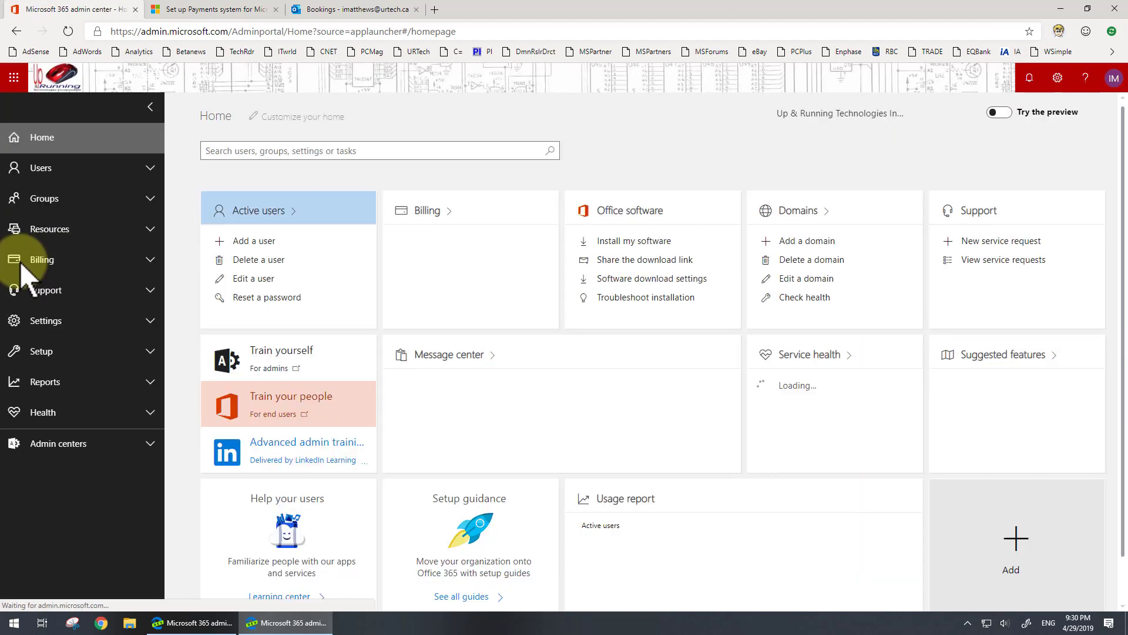
pyautogui.click(45, 260)
pyautogui.click(57, 291)
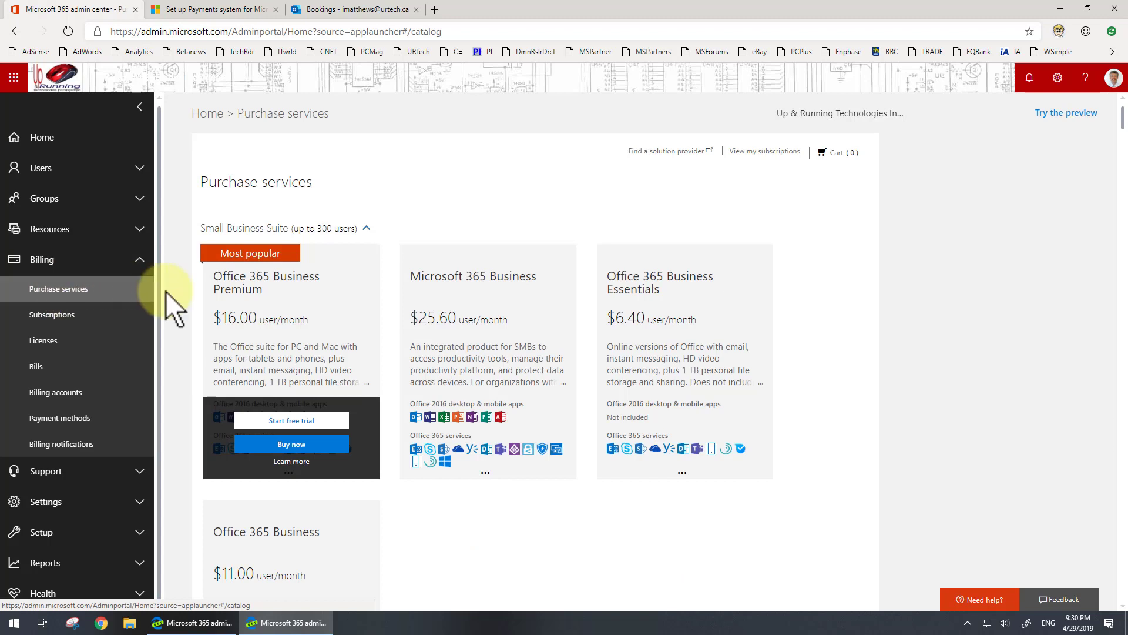
pyautogui.hotkey('ctrl', 'f')
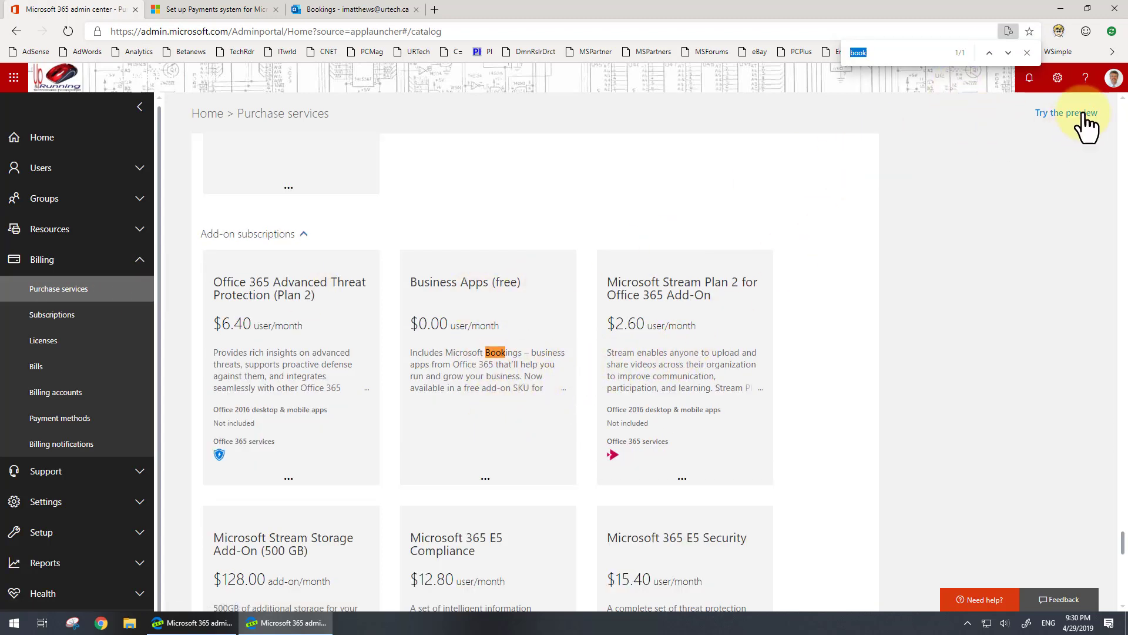
pyautogui.moveTo(472, 312)
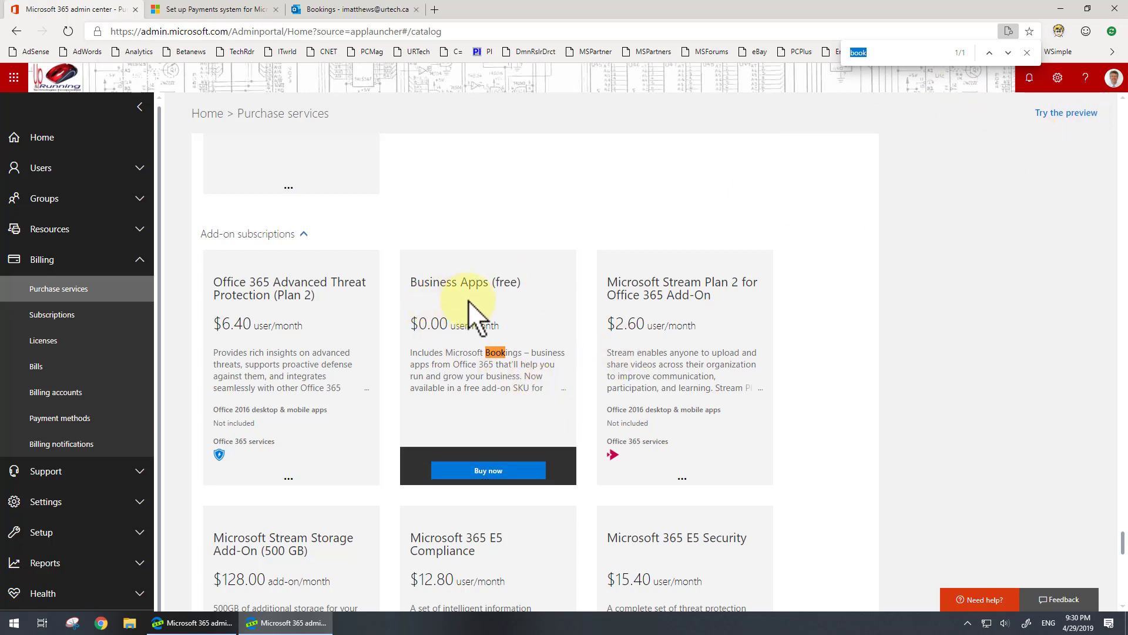
pyautogui.click(486, 471)
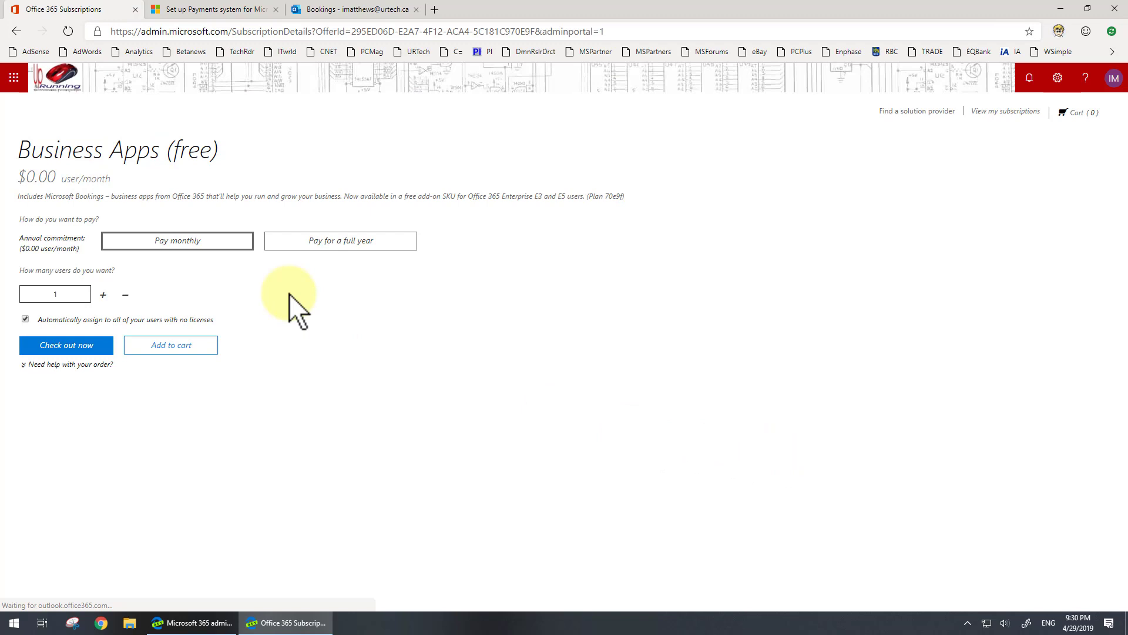
# Order Business Apps (free) for a one-year term with 5 users and check out
pyautogui.click(359, 241)
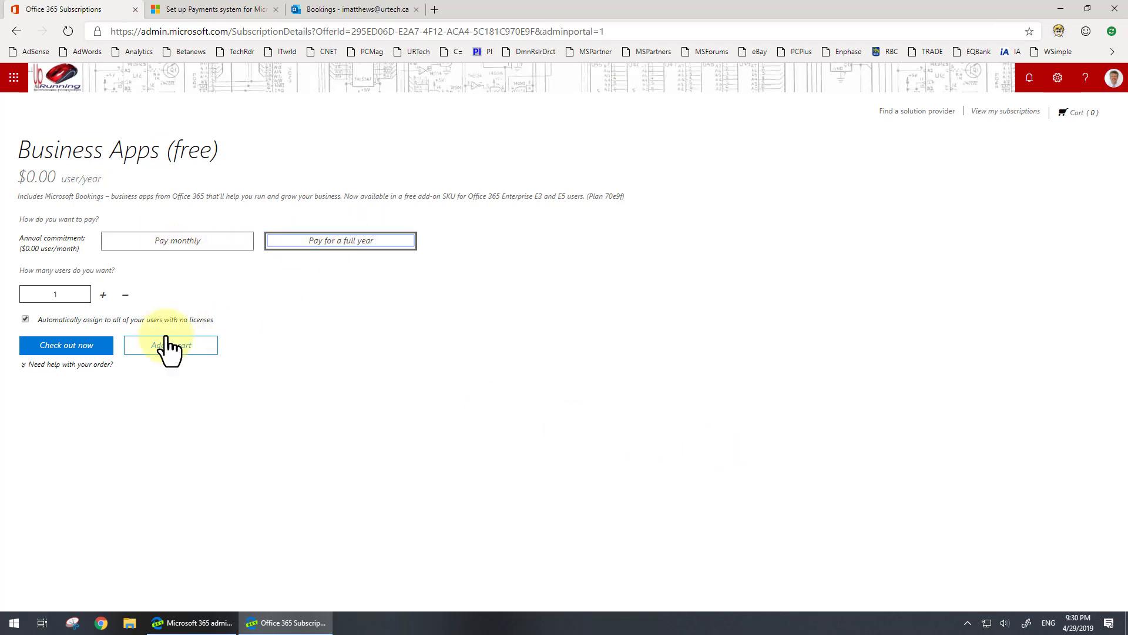
pyautogui.click(102, 292)
pyautogui.click(103, 292)
pyautogui.click(103, 292)
pyautogui.click(102, 291)
pyautogui.click(102, 292)
pyautogui.click(126, 295)
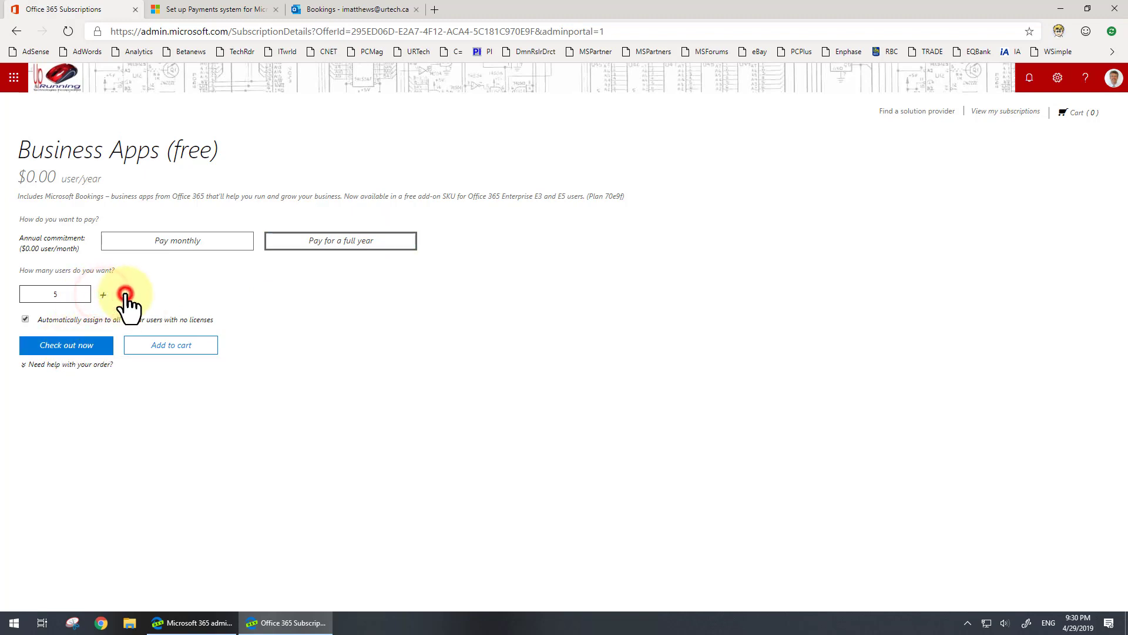
pyautogui.click(79, 352)
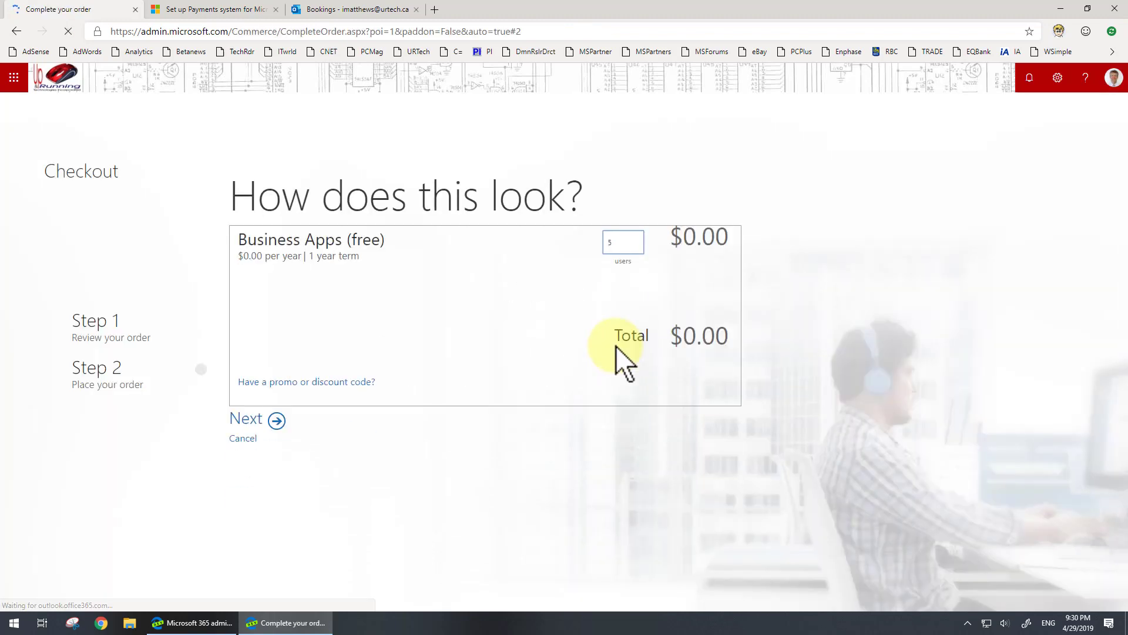
pyautogui.click(250, 418)
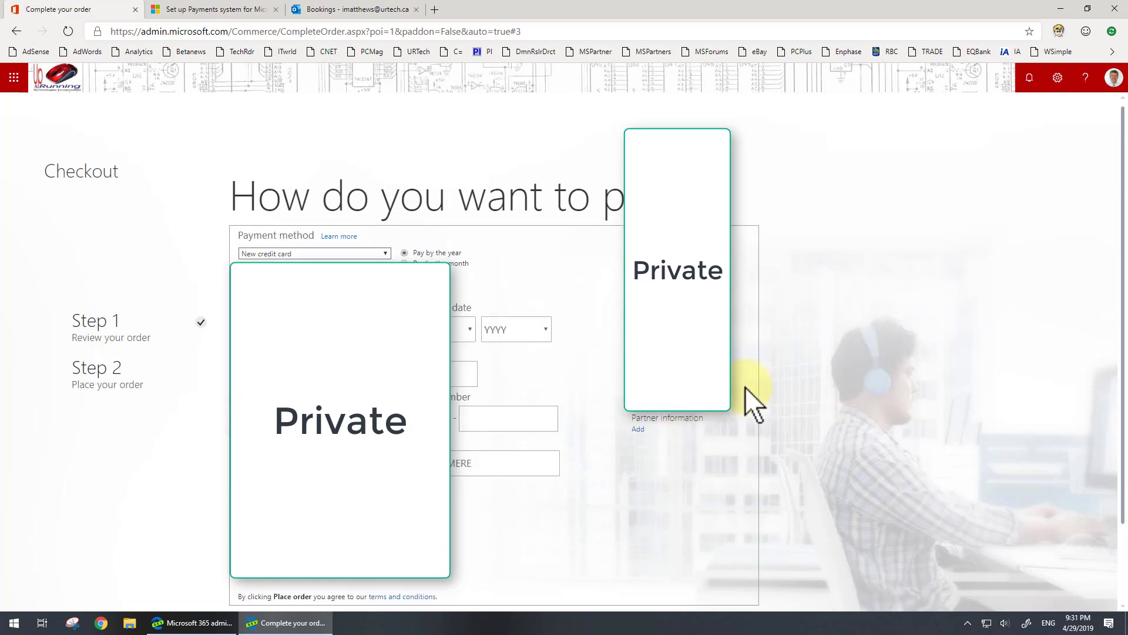
# Pay by invoice, place the order, and continue from the confirmation
pyautogui.click(387, 253)
pyautogui.click(353, 269)
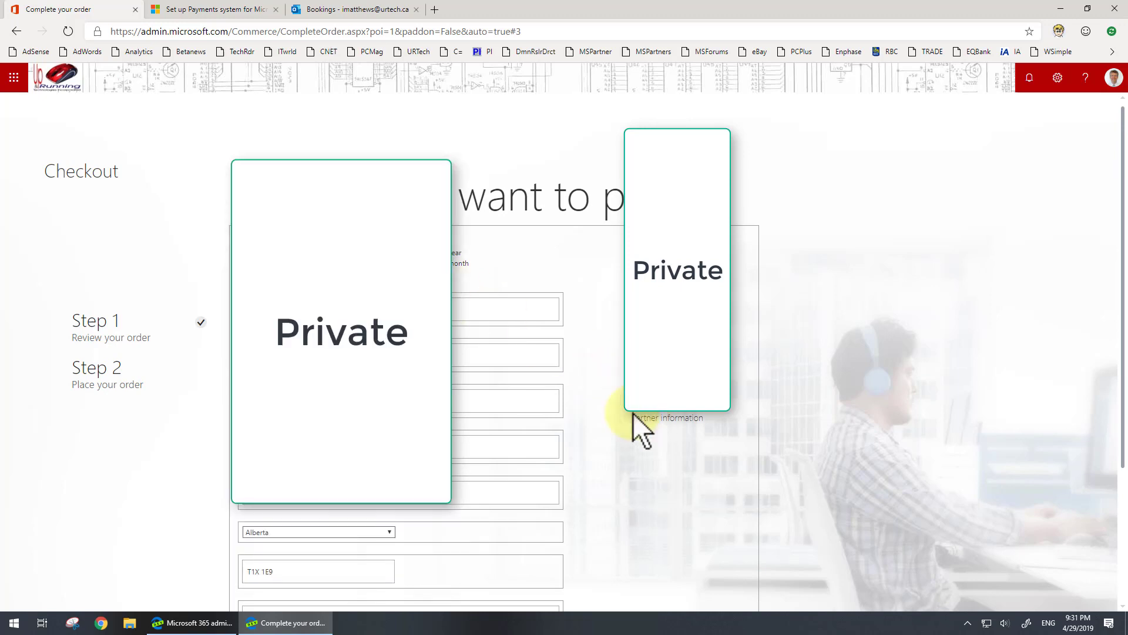
pyautogui.scroll(-3, 549, 441)
pyautogui.click(560, 481)
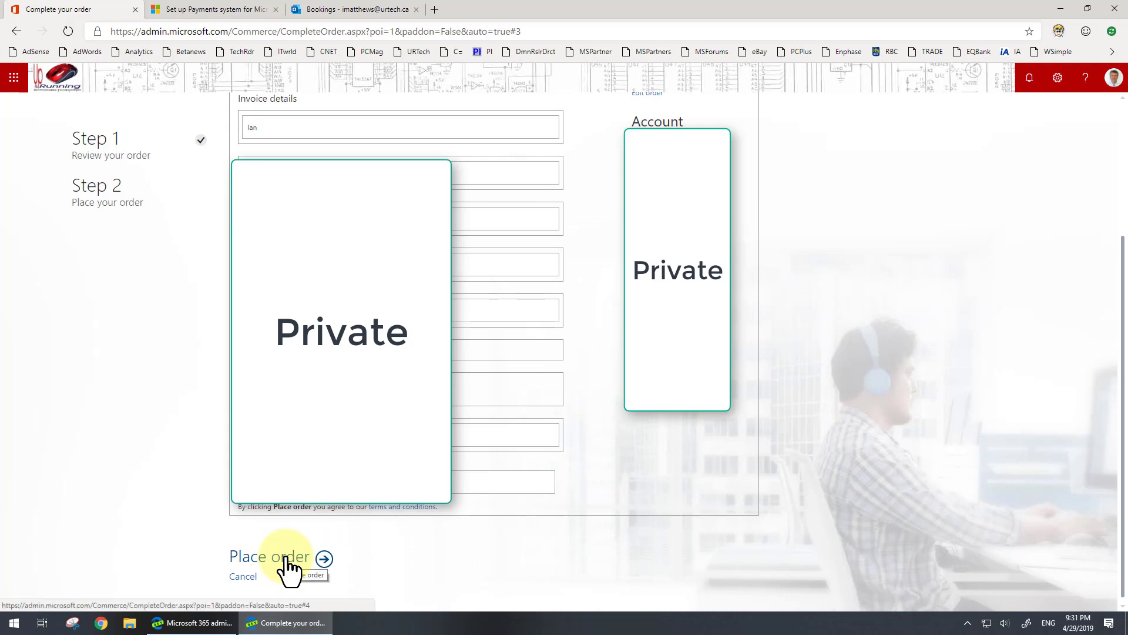
pyautogui.click(287, 557)
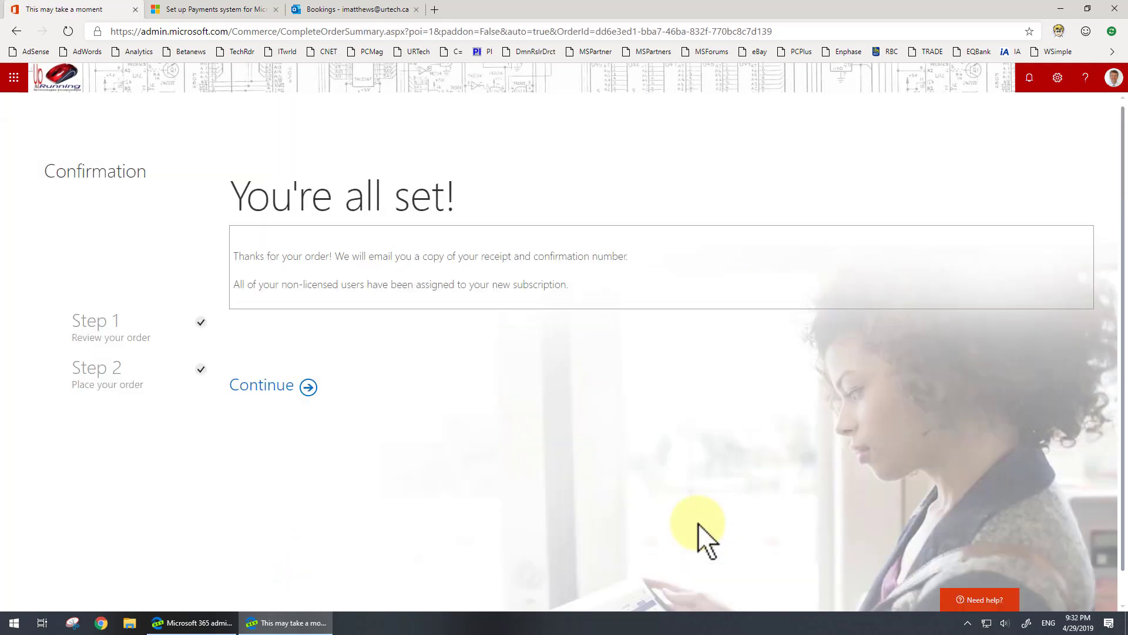
pyautogui.click(287, 396)
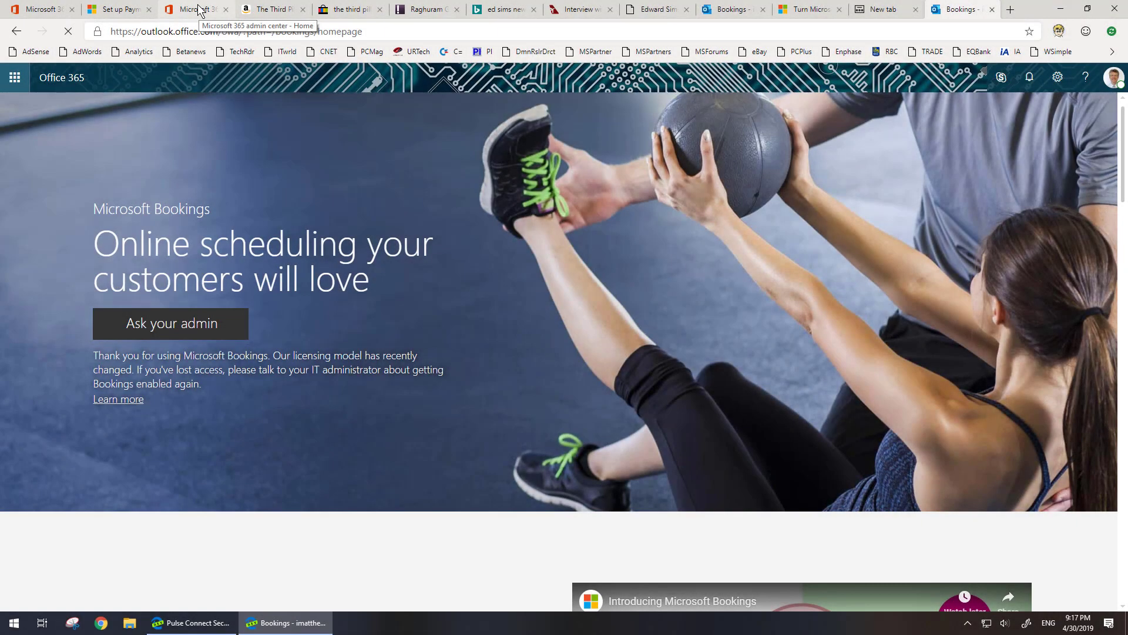
# Open a user's product licenses from the Active users list
pyautogui.click(198, 9)
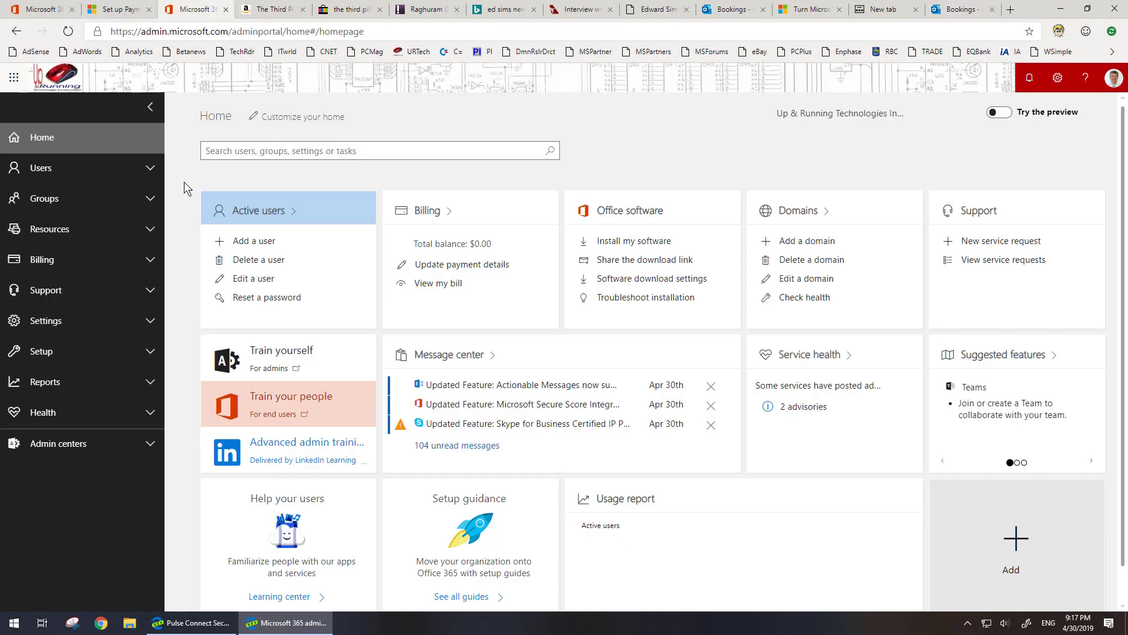
pyautogui.click(148, 168)
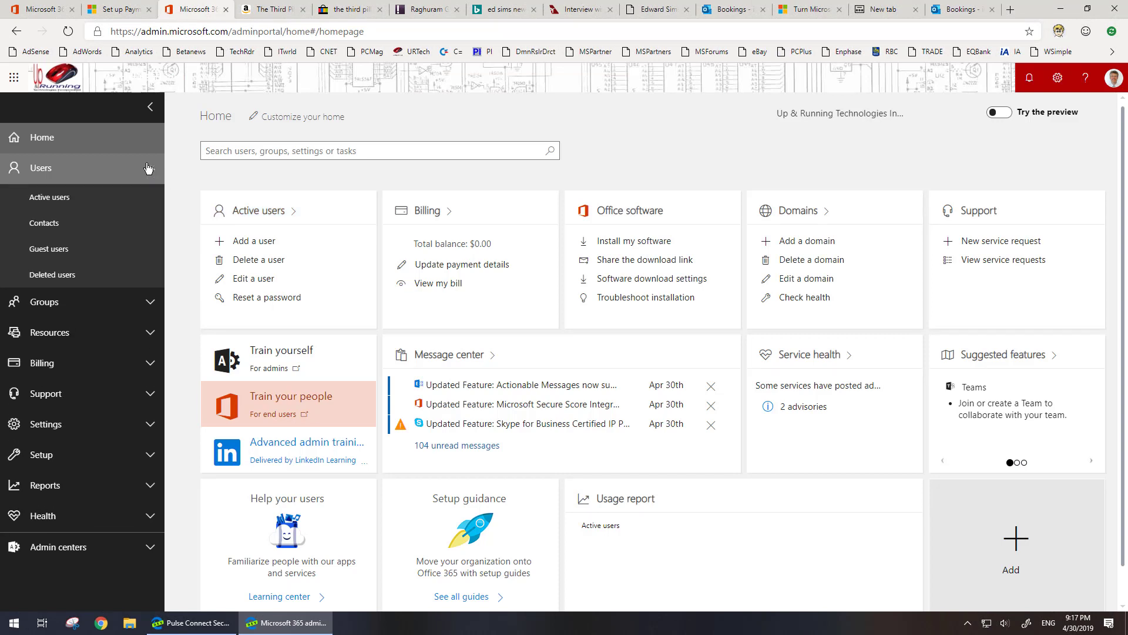
pyautogui.click(79, 199)
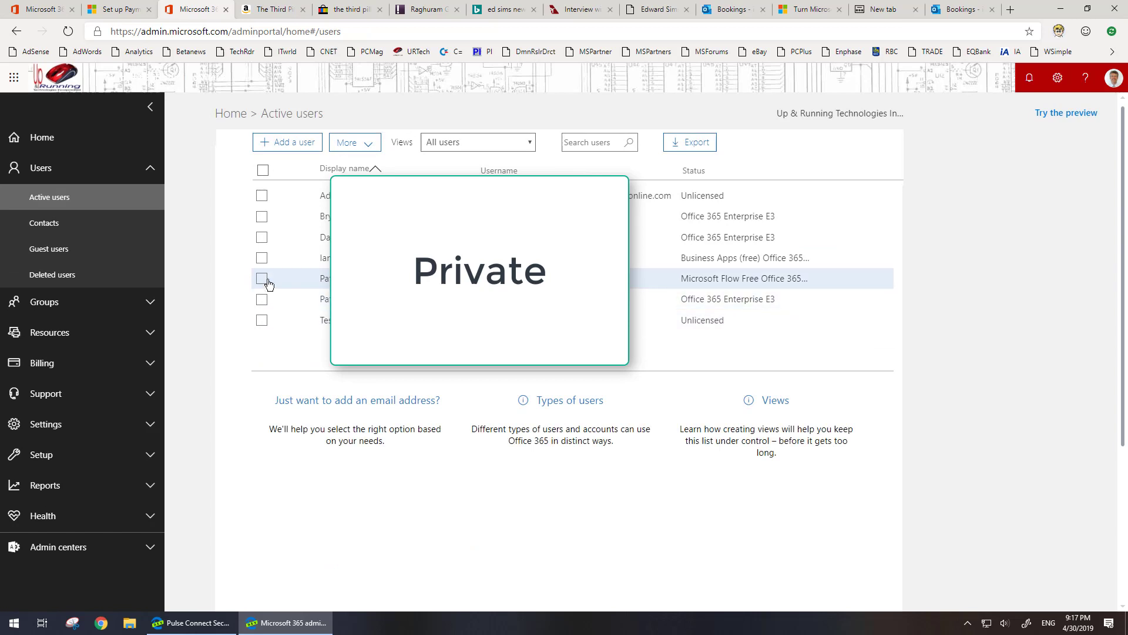
pyautogui.click(262, 280)
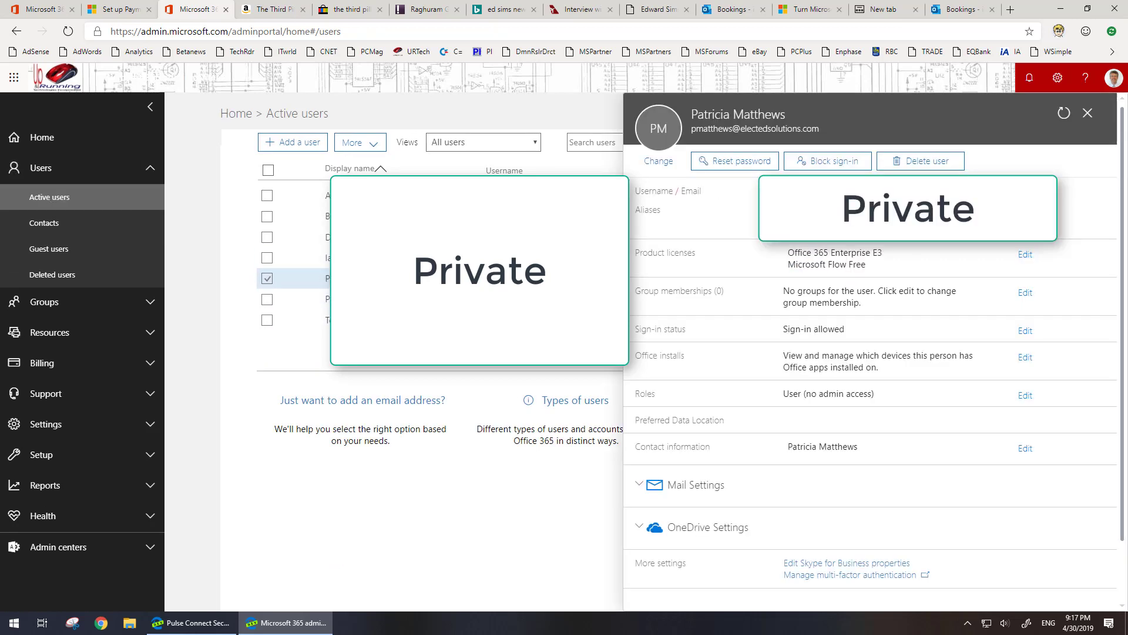
pyautogui.click(1022, 255)
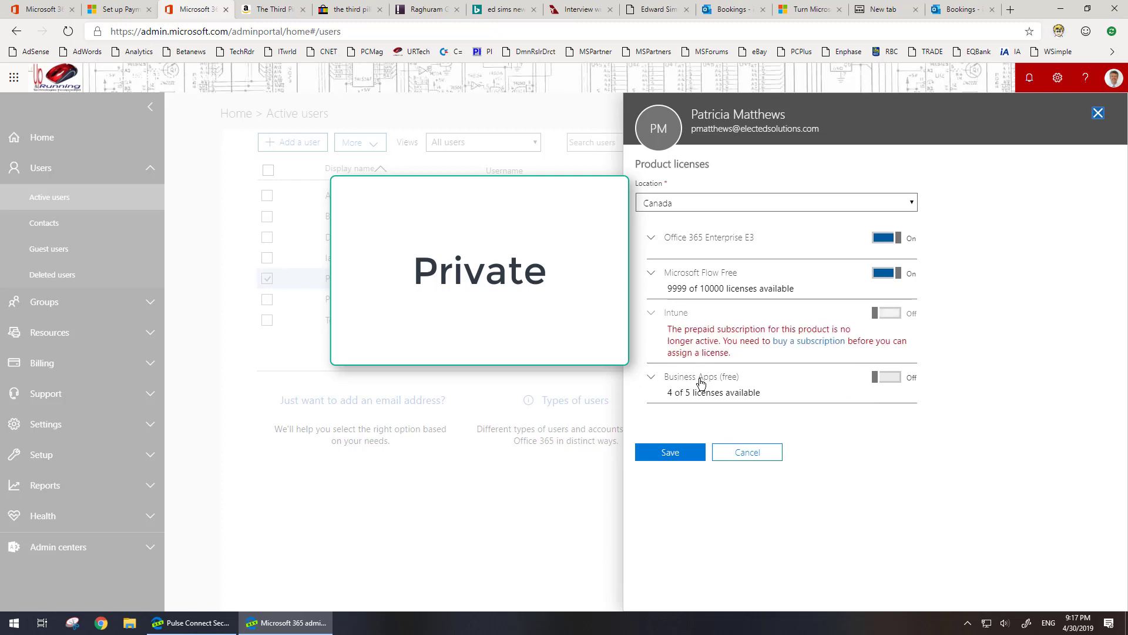
# Turn on the Business Apps (free) license, with Invoicing and Bookings included
pyautogui.click(652, 378)
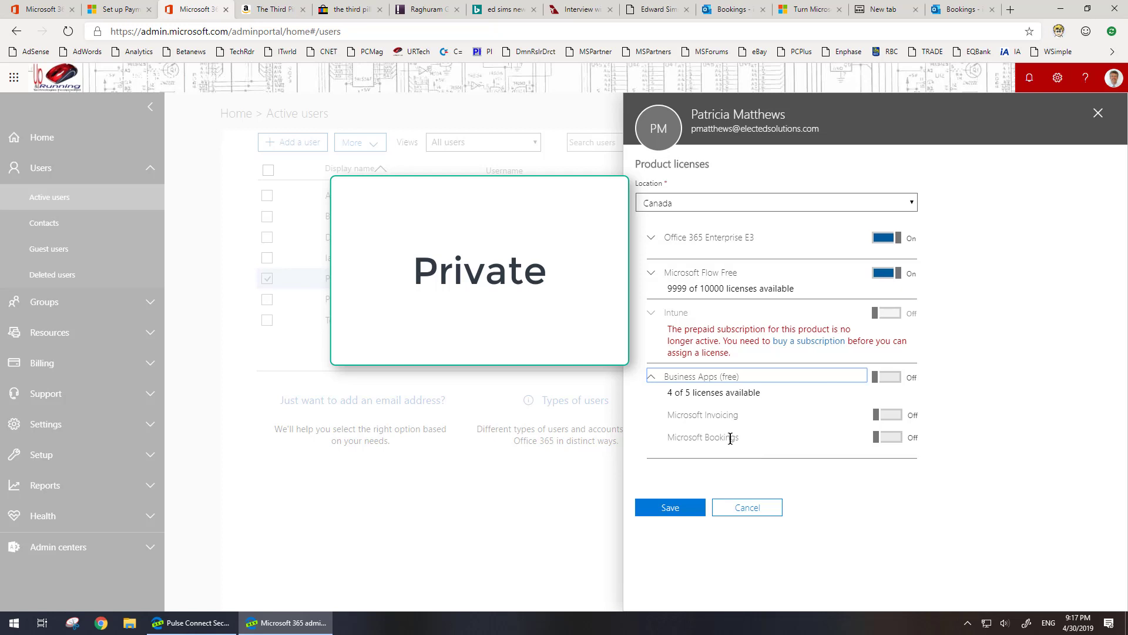
pyautogui.click(895, 380)
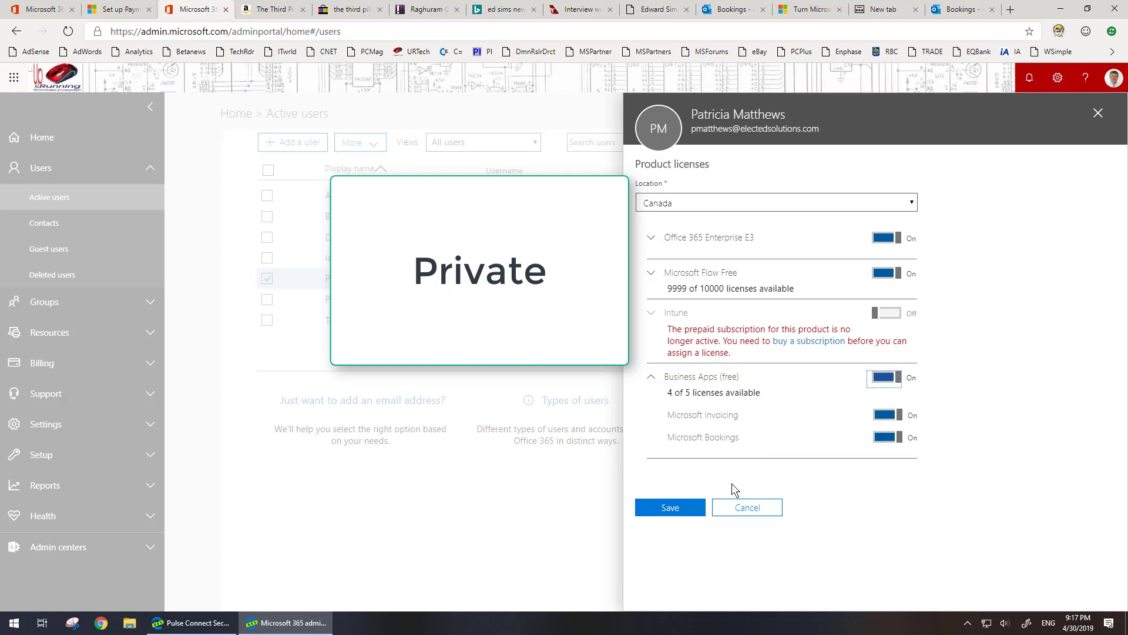
pyautogui.click(651, 238)
pyautogui.scroll(-1, 728, 313)
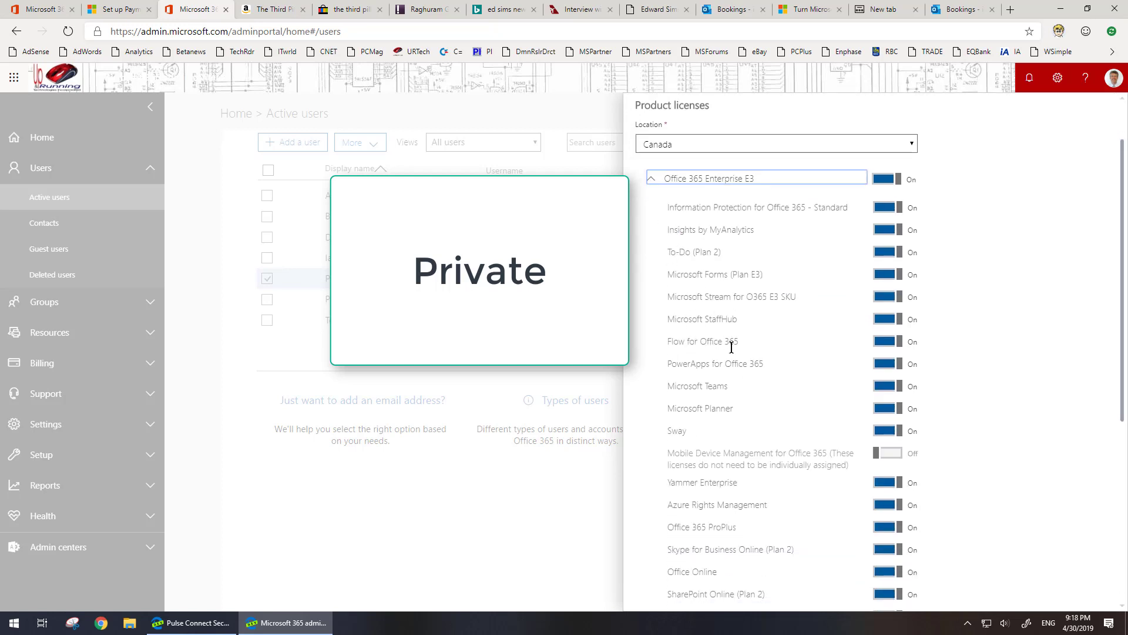
pyautogui.scroll(-5, 764, 411)
pyautogui.scroll(8, 764, 412)
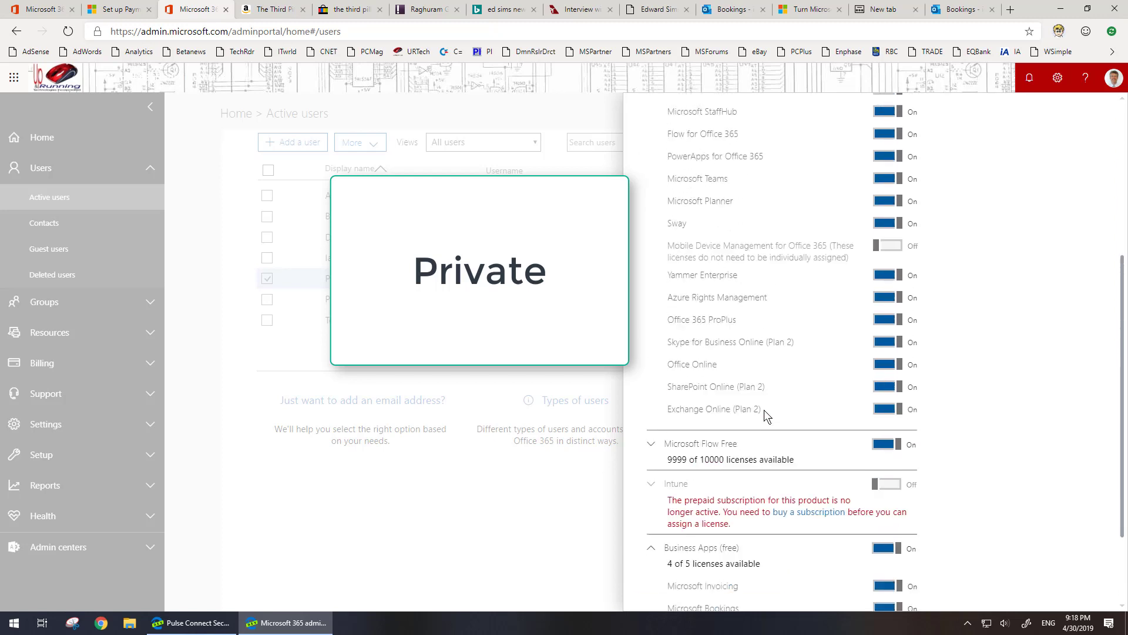
pyautogui.click(653, 238)
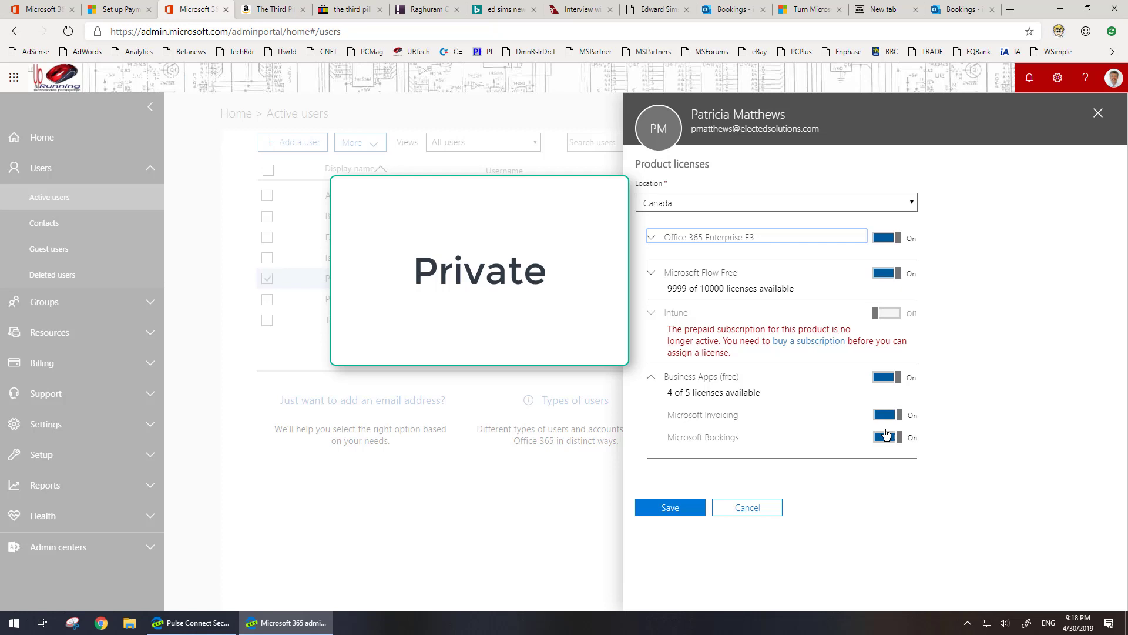
# Save the license change and close the user details
pyautogui.click(697, 514)
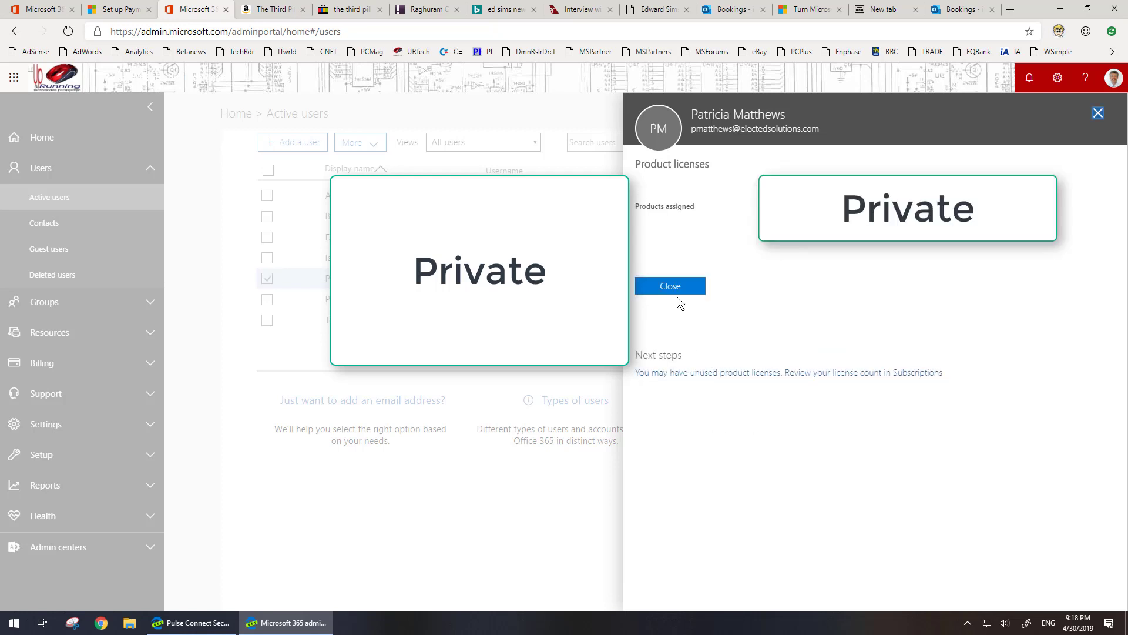
pyautogui.click(678, 293)
pyautogui.click(1087, 113)
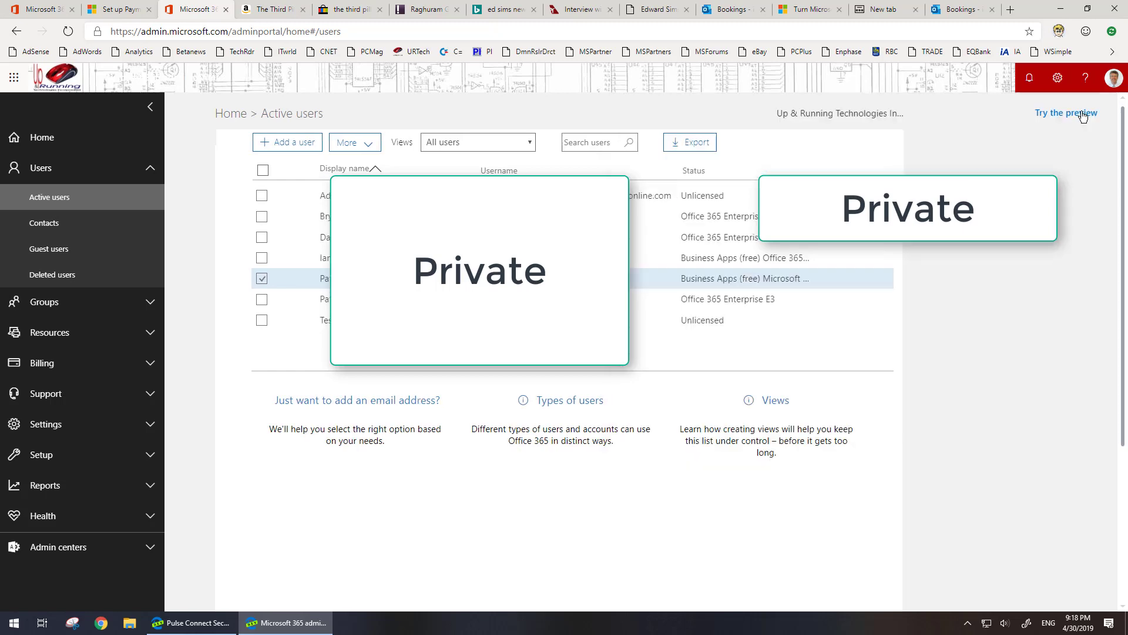
pyautogui.click(36, 140)
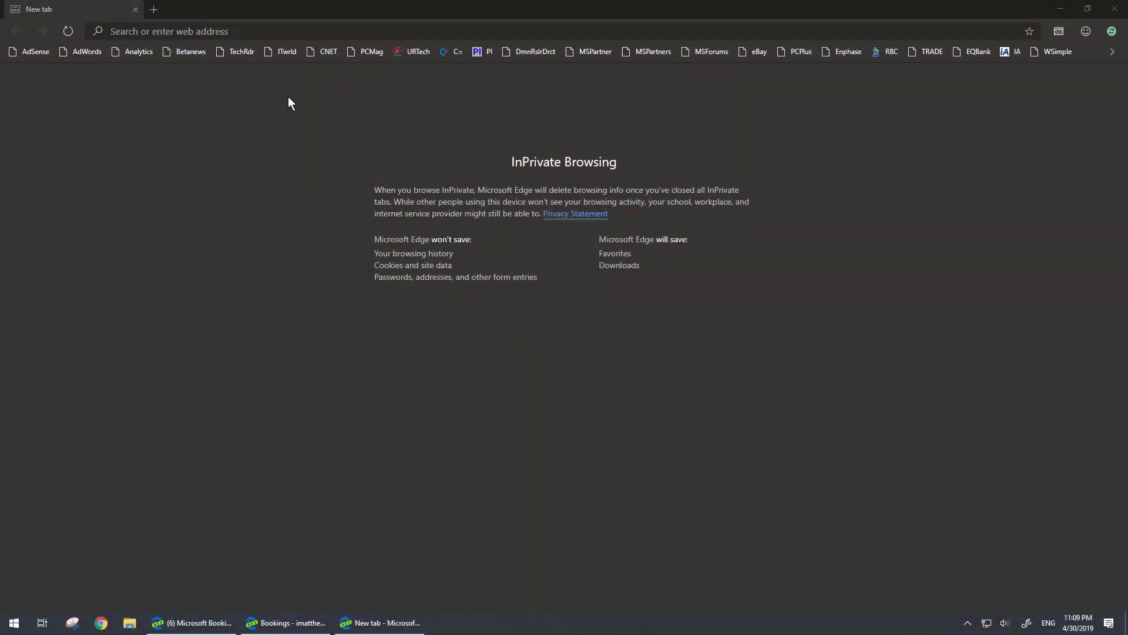
# In the InPrivate window, go to bookings.office.com and sign in with the saved account
pyautogui.click(228, 31)
pyautogui.write('bookings.office.com')
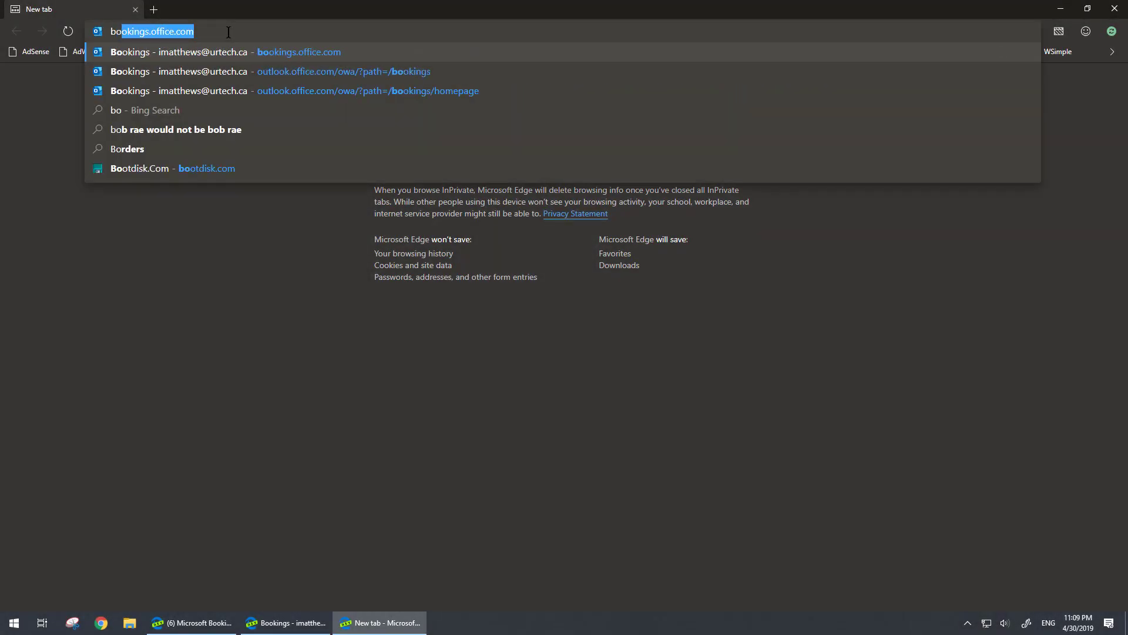
pyautogui.press('Return')
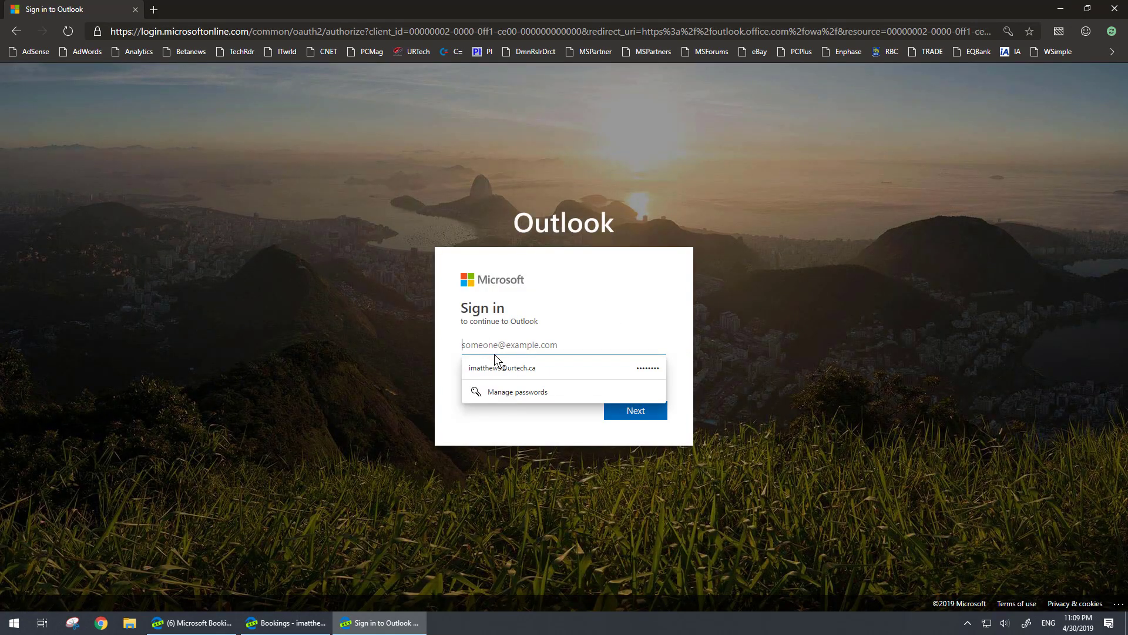
pyautogui.click(511, 368)
pyautogui.click(611, 410)
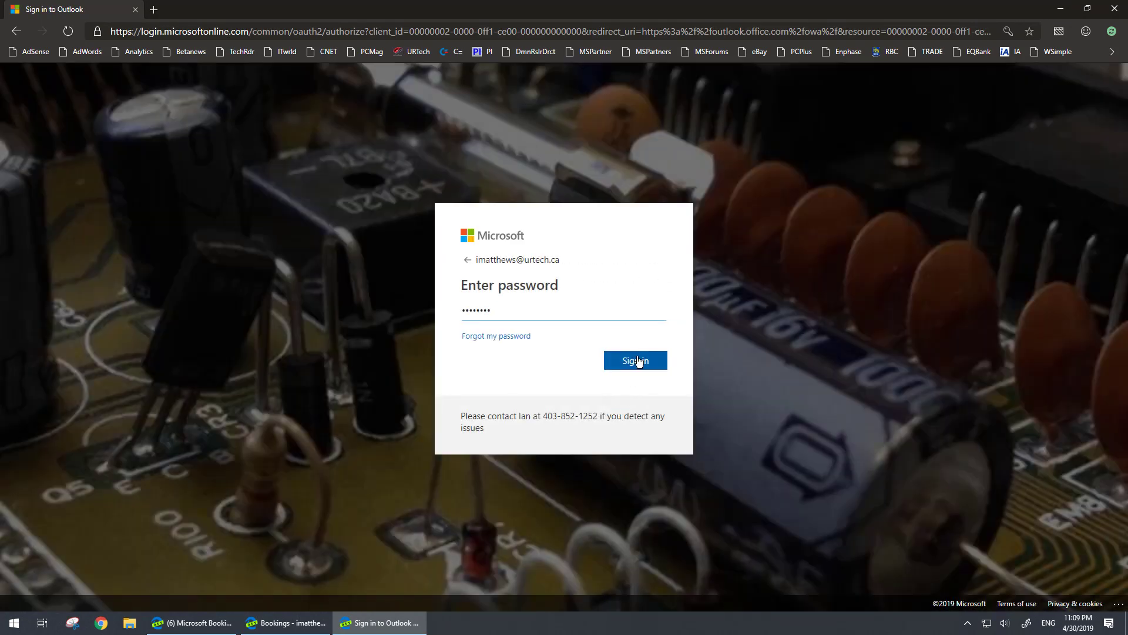
pyautogui.click(638, 360)
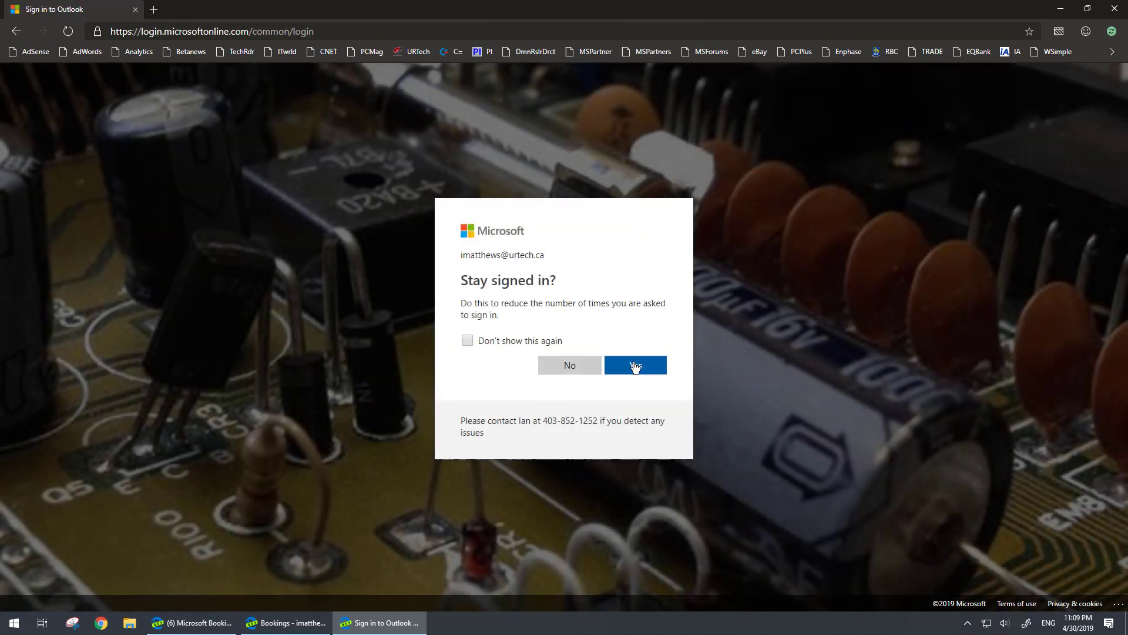